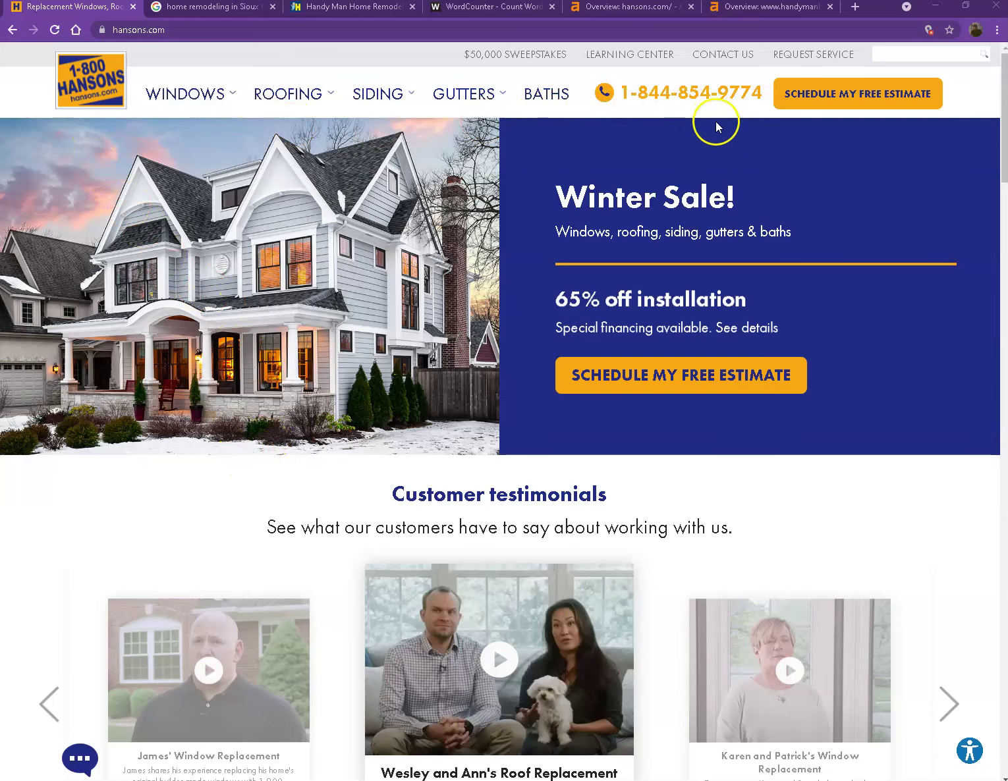
# - Scroll the Hansons homepage from the testimonials down to the 'Ready to get started?' section and footer
pyautogui.scroll(-10, 428, 267)
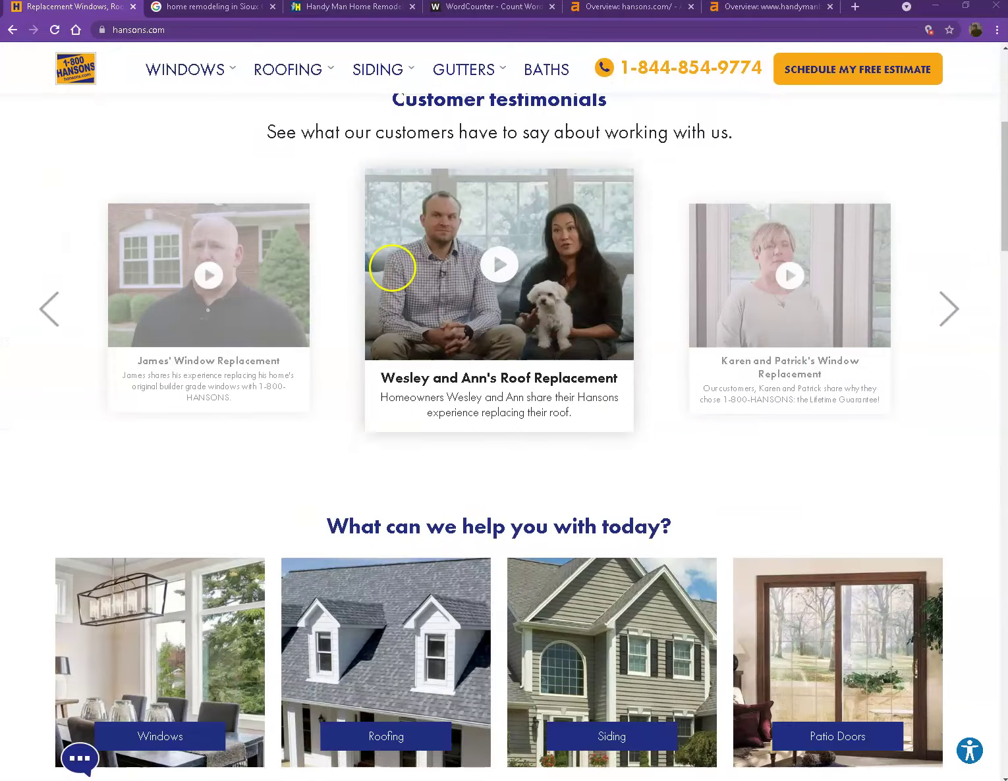
pyautogui.scroll(-12, 392, 276)
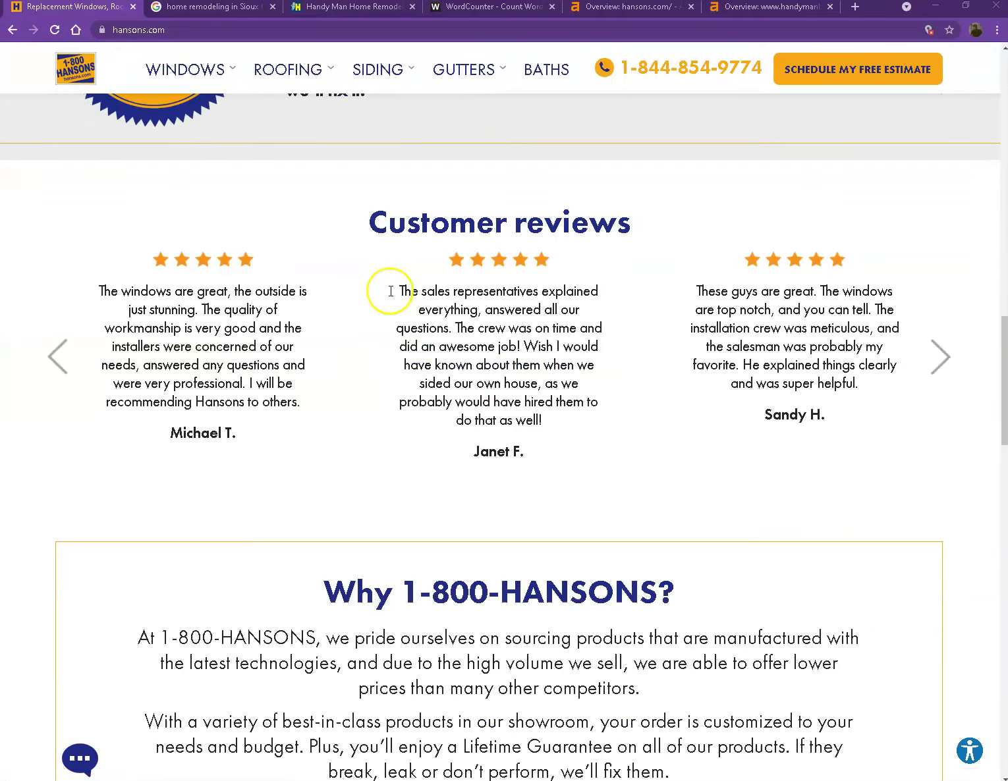
pyautogui.scroll(-10, 391, 291)
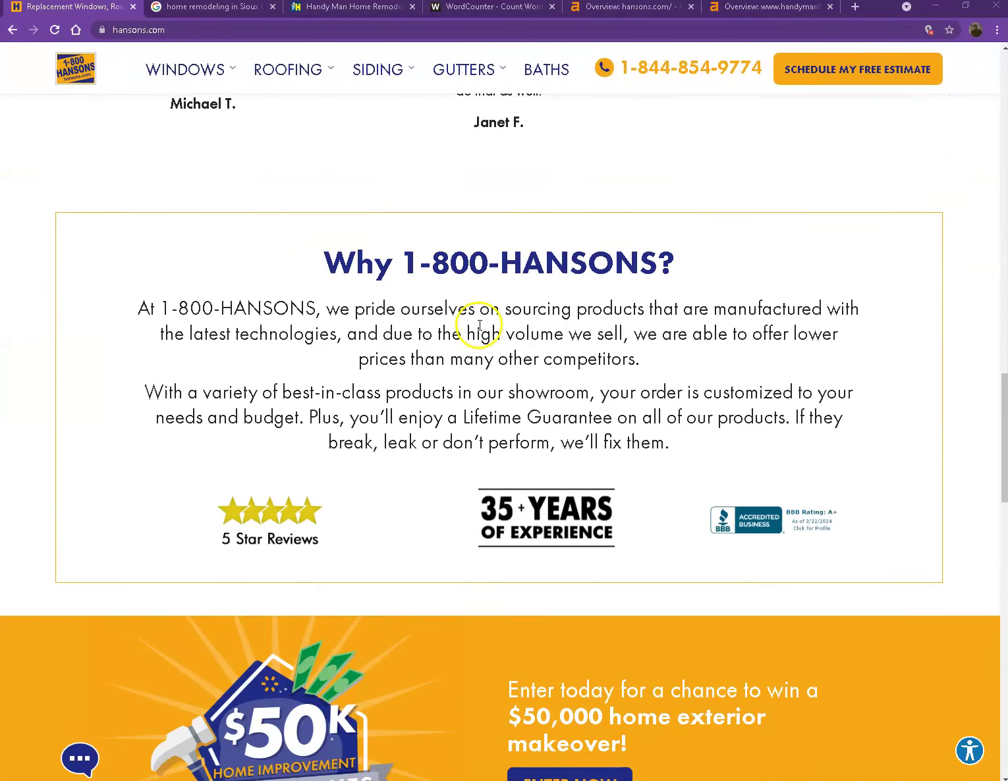
pyautogui.scroll(-10, 479, 328)
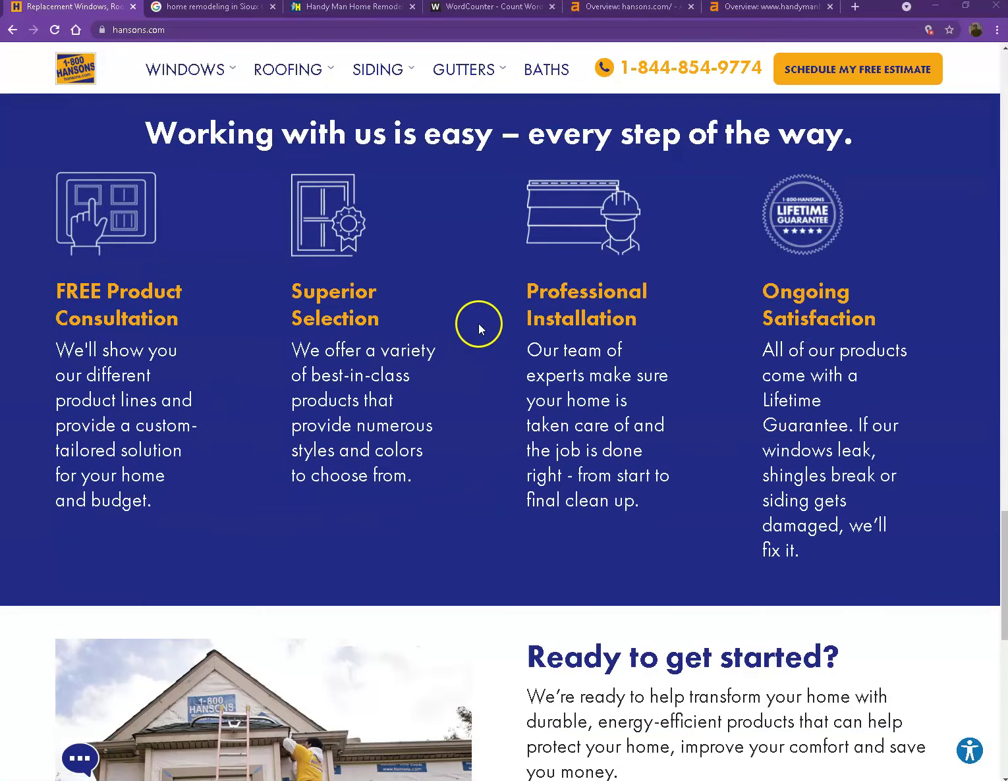
pyautogui.scroll(-4, 479, 324)
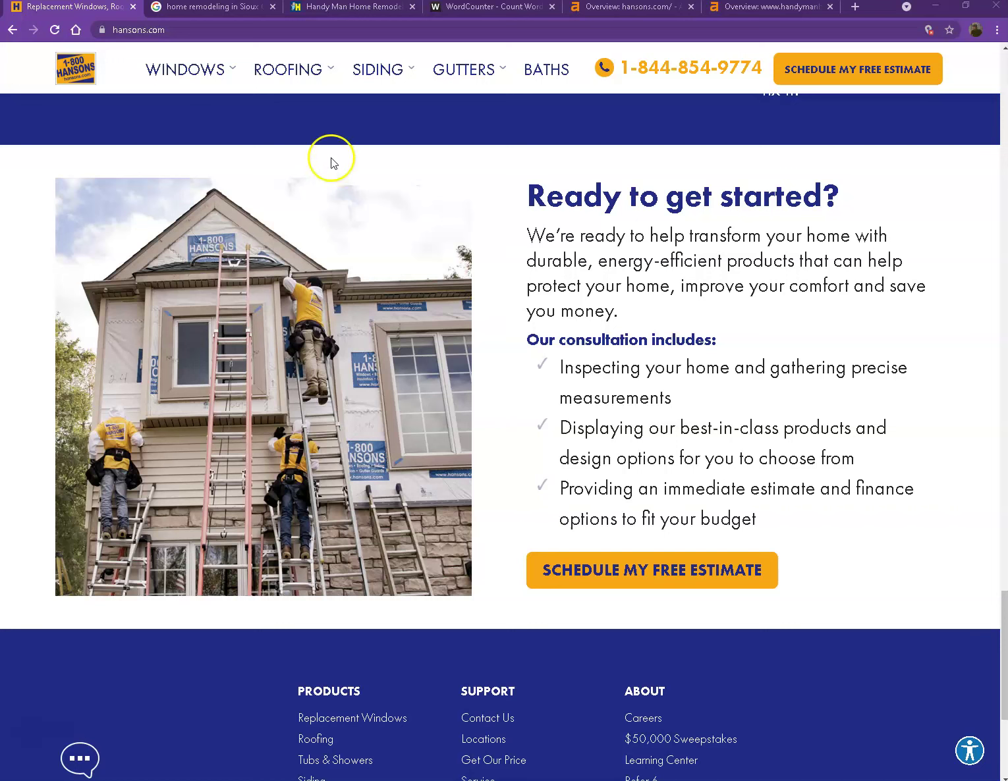
pyautogui.moveTo(219, 79)
# - Copy all Hansons homepage text into WordCounter, getting 475 words and 3,007 characters, then return to Hansons
pyautogui.click(578, 258)
pyautogui.hotkey('ctrl', 'a')
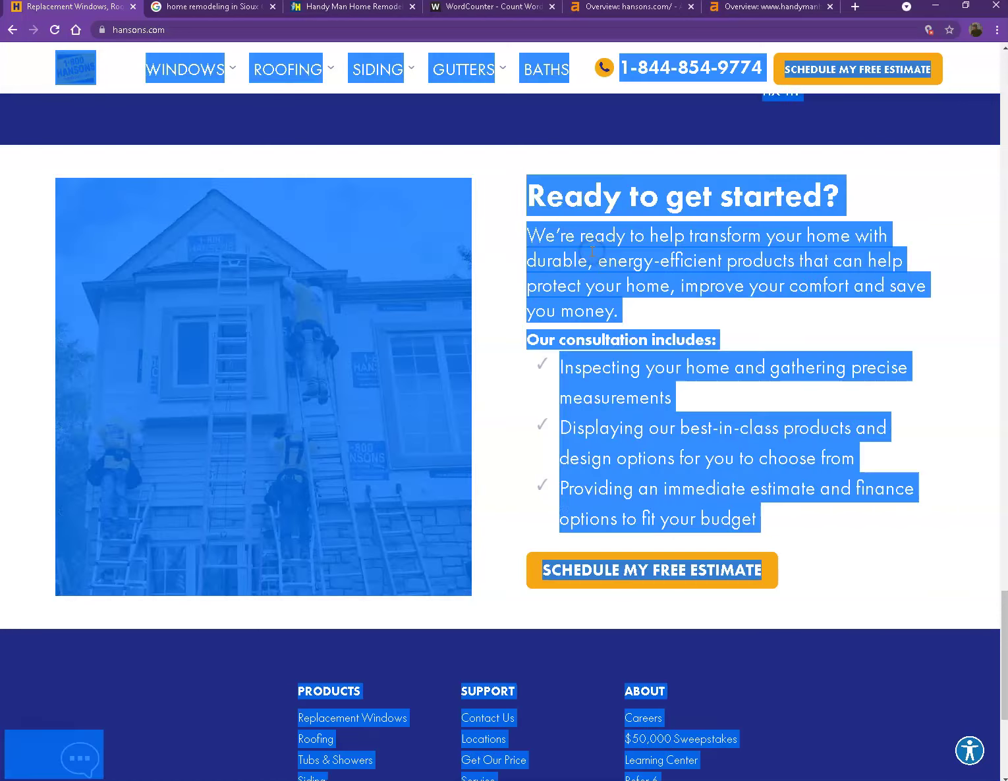
pyautogui.hotkey('ctrl', 'c')
pyautogui.click(478, 10)
pyautogui.click(330, 250)
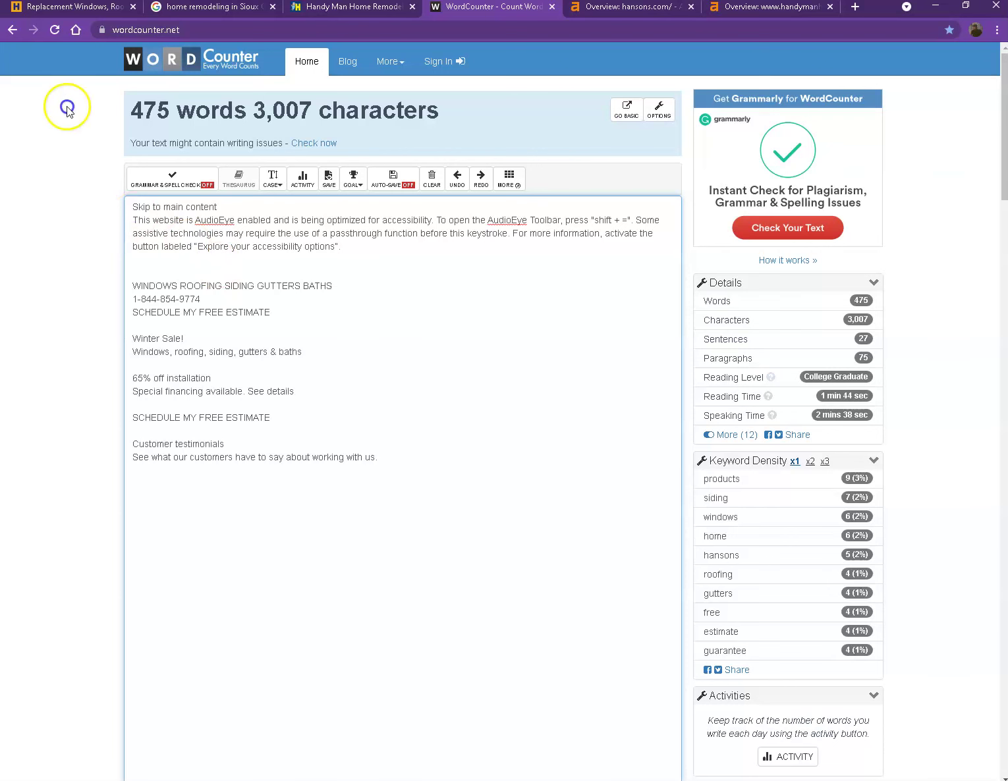
pyautogui.click(67, 10)
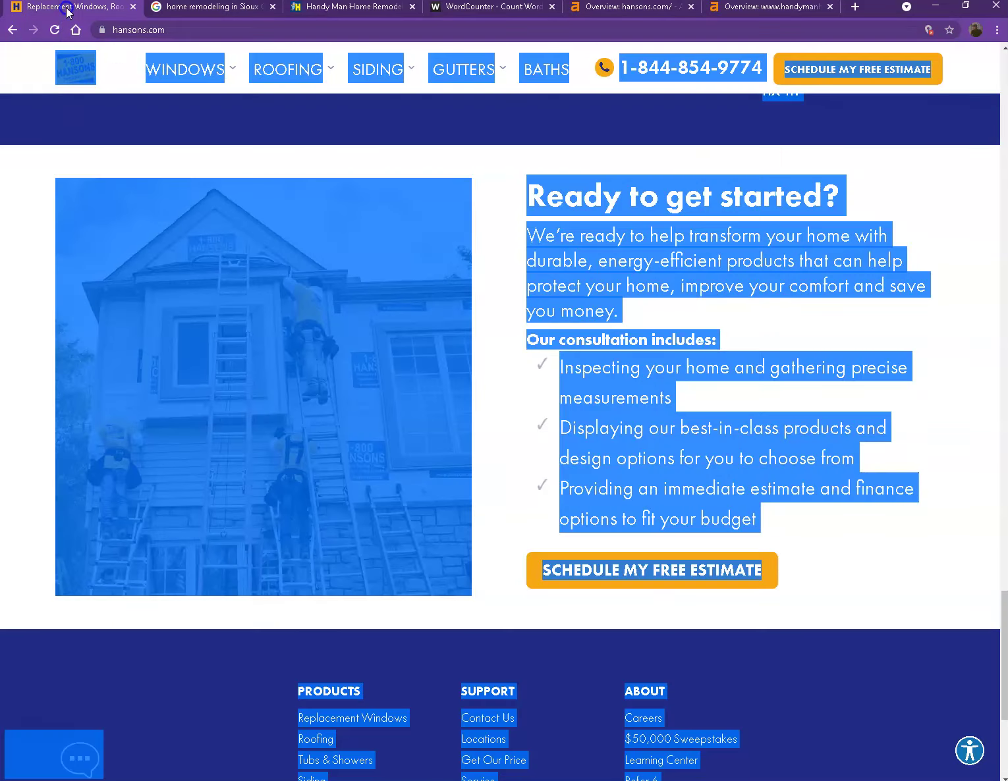
# - Clear the whole-page text selection and scroll up to the 'Ready to get started?' offer
pyautogui.click(30, 212)
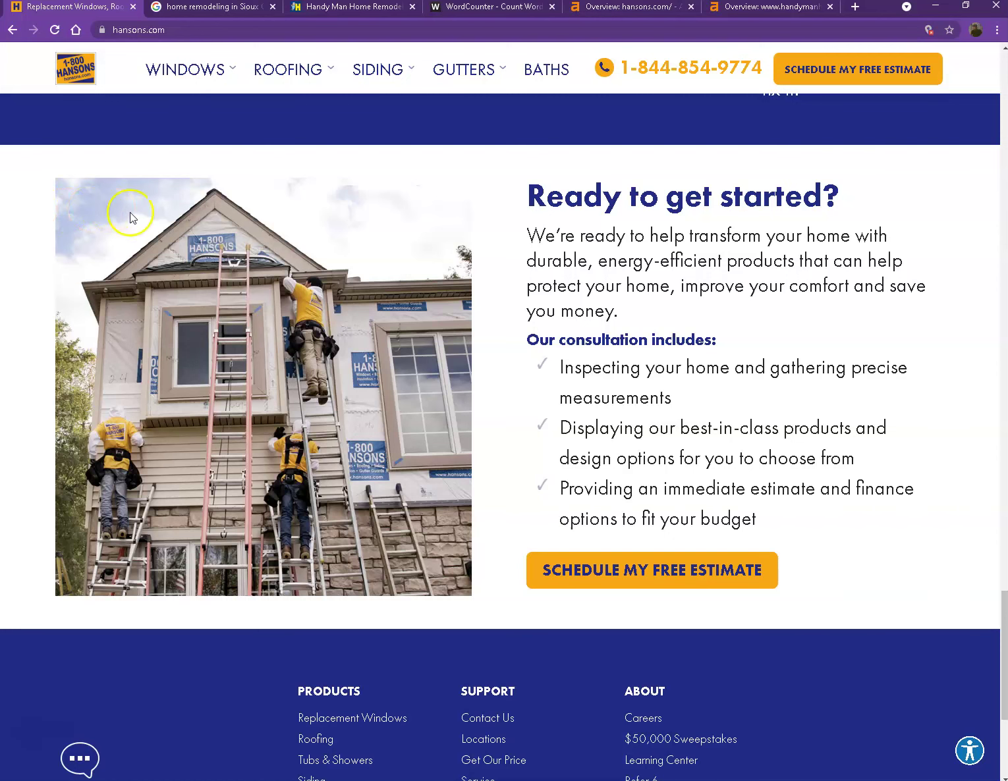
pyautogui.scroll(3, 539, 287)
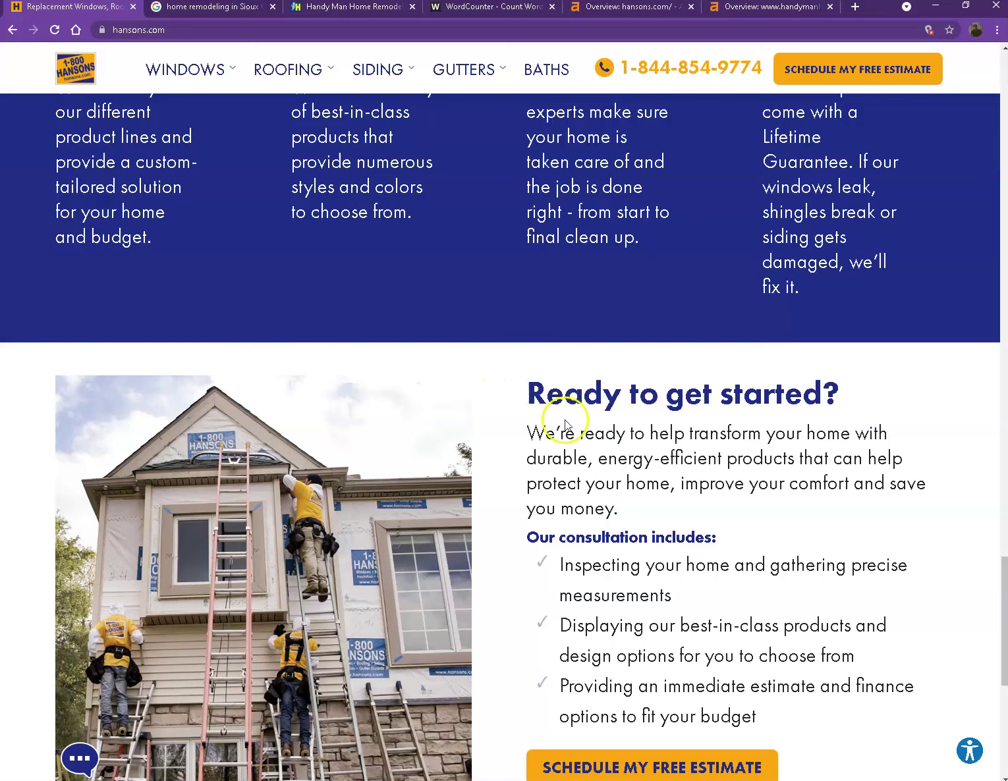
# - Review the 'home remodeling in Sioux City IA' Google results, from the Businesses map pack down to the organic listings
pyautogui.click(207, 8)
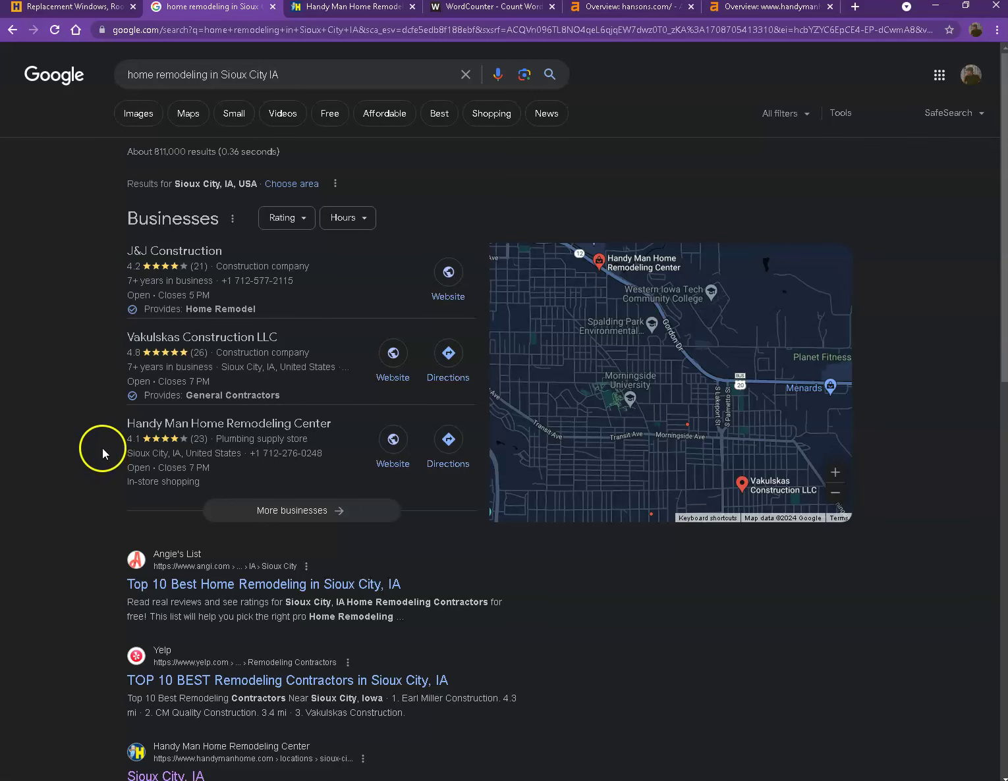
pyautogui.scroll(-6, 102, 448)
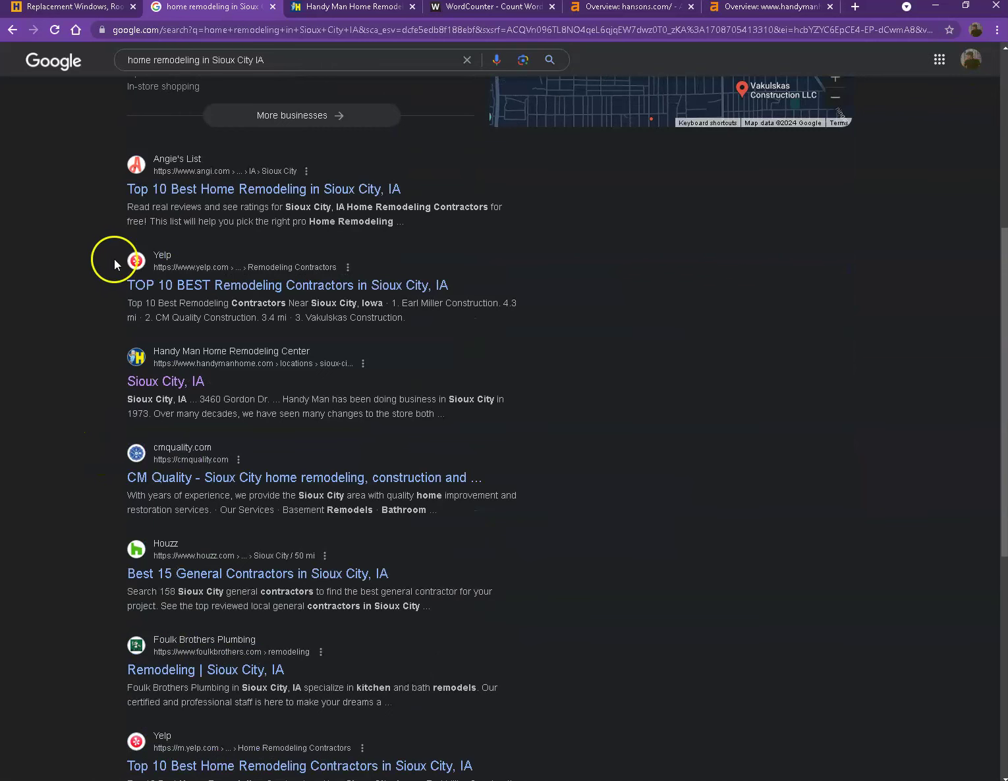
pyautogui.scroll(-2, 60, 391)
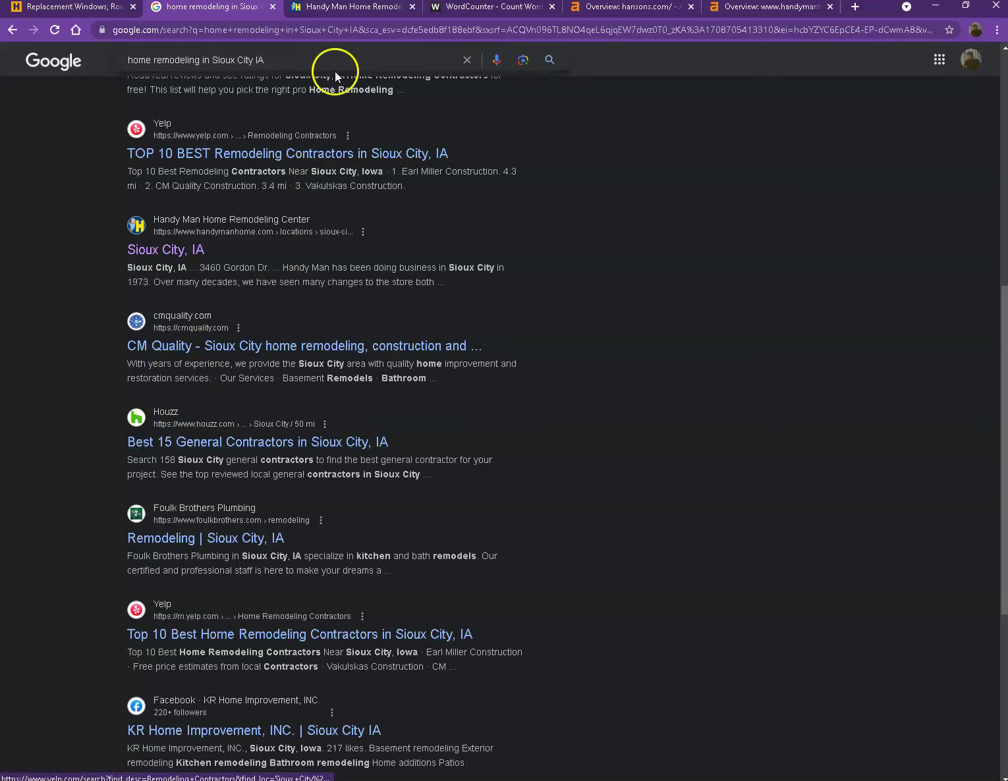
# - Browse the Handy Man competitor homepage down to its footer, then bring up the Ahrefs overview for hansons.com
pyautogui.click(357, 8)
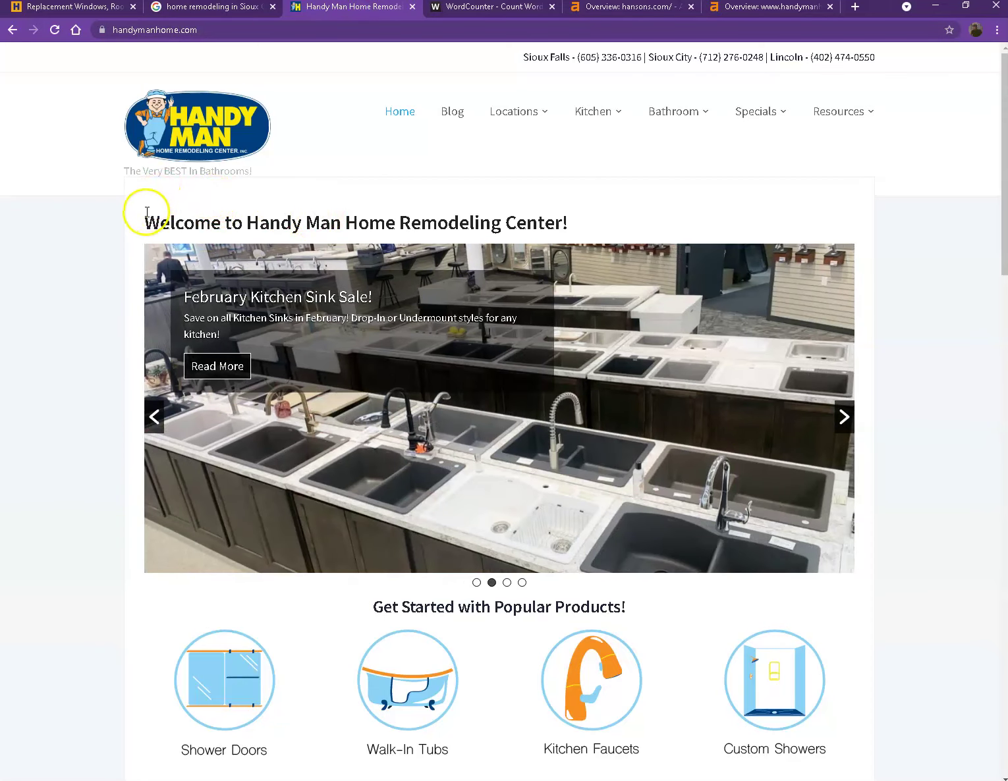
pyautogui.scroll(-2, 146, 212)
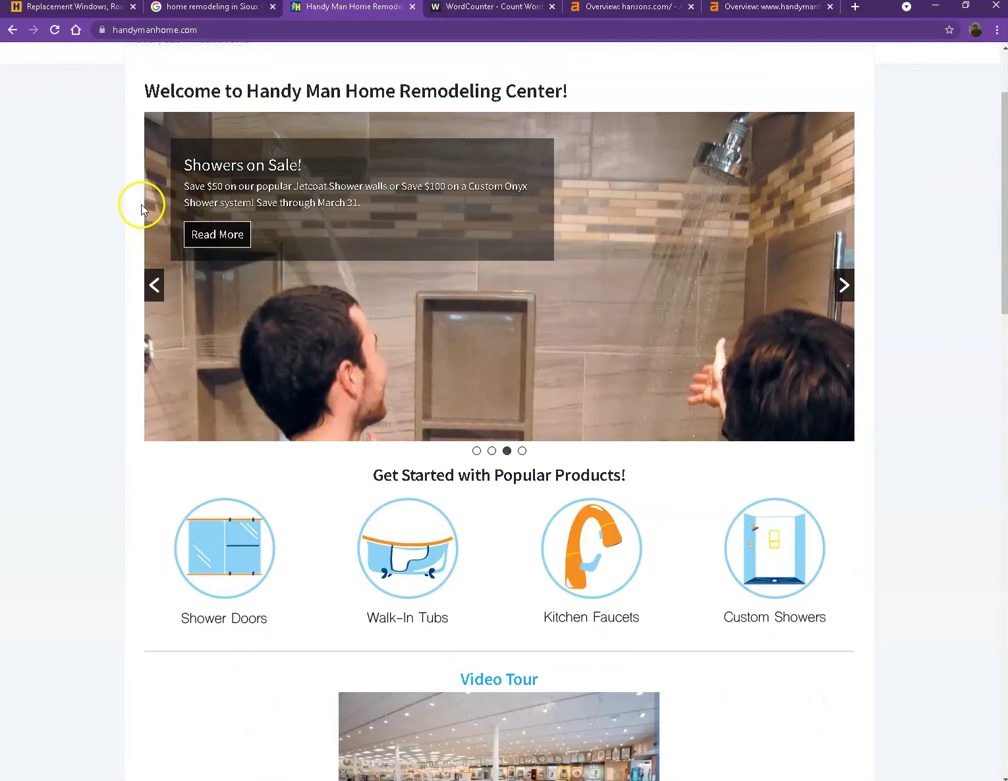
pyautogui.scroll(2, 146, 221)
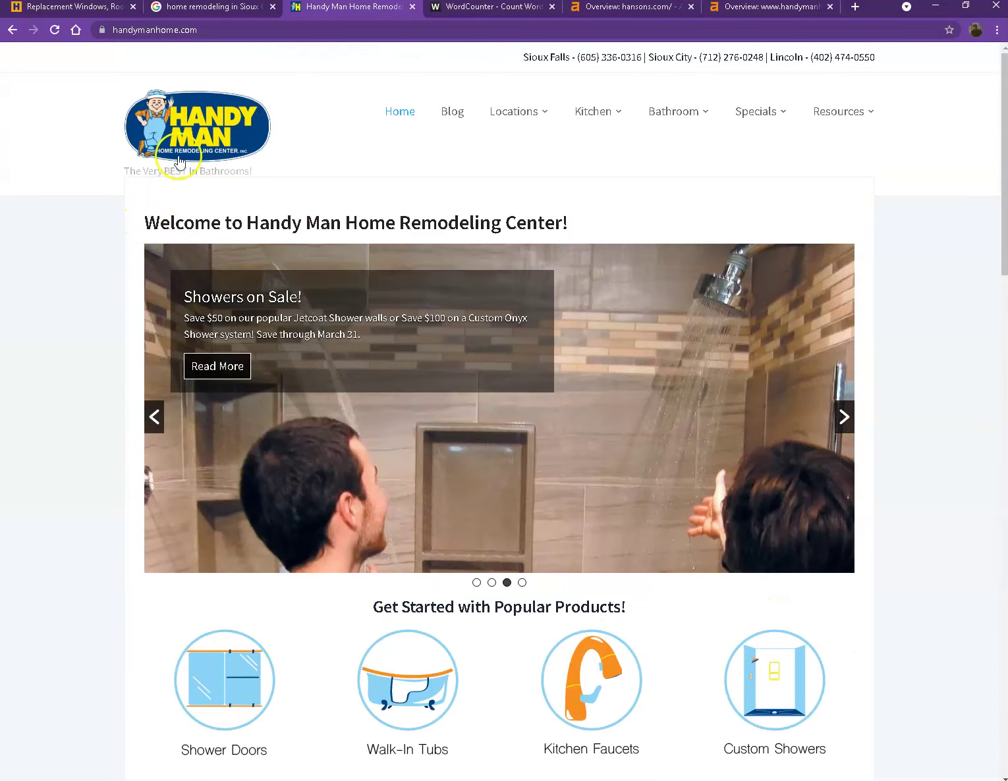
pyautogui.scroll(-14, 593, 303)
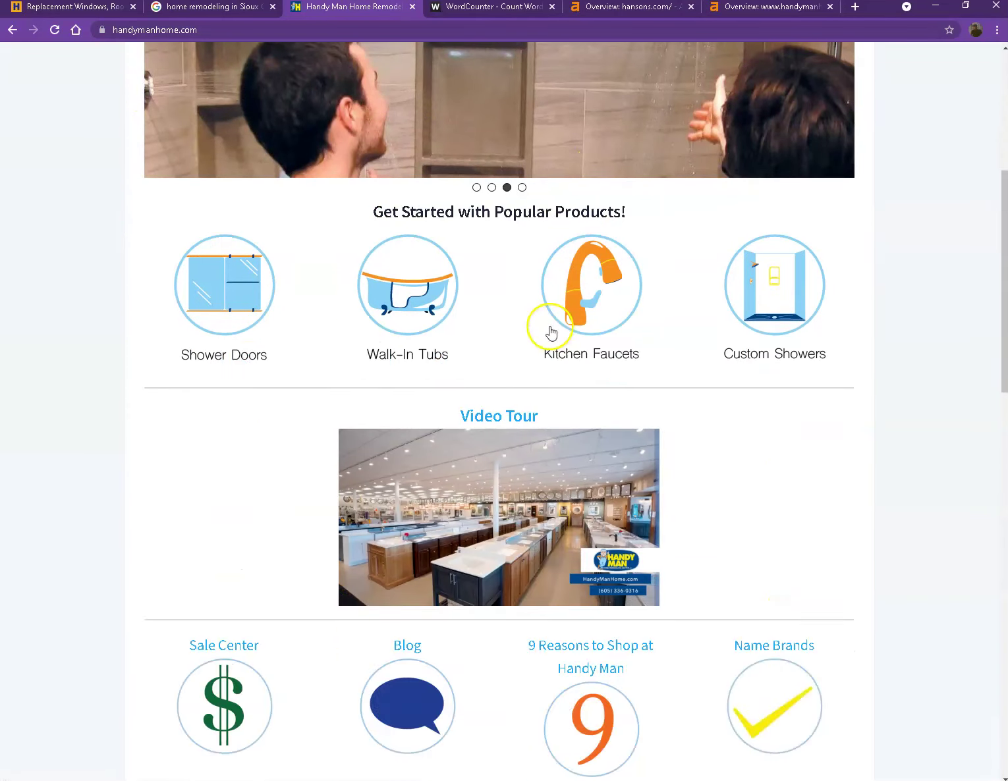
pyautogui.scroll(-3, 593, 354)
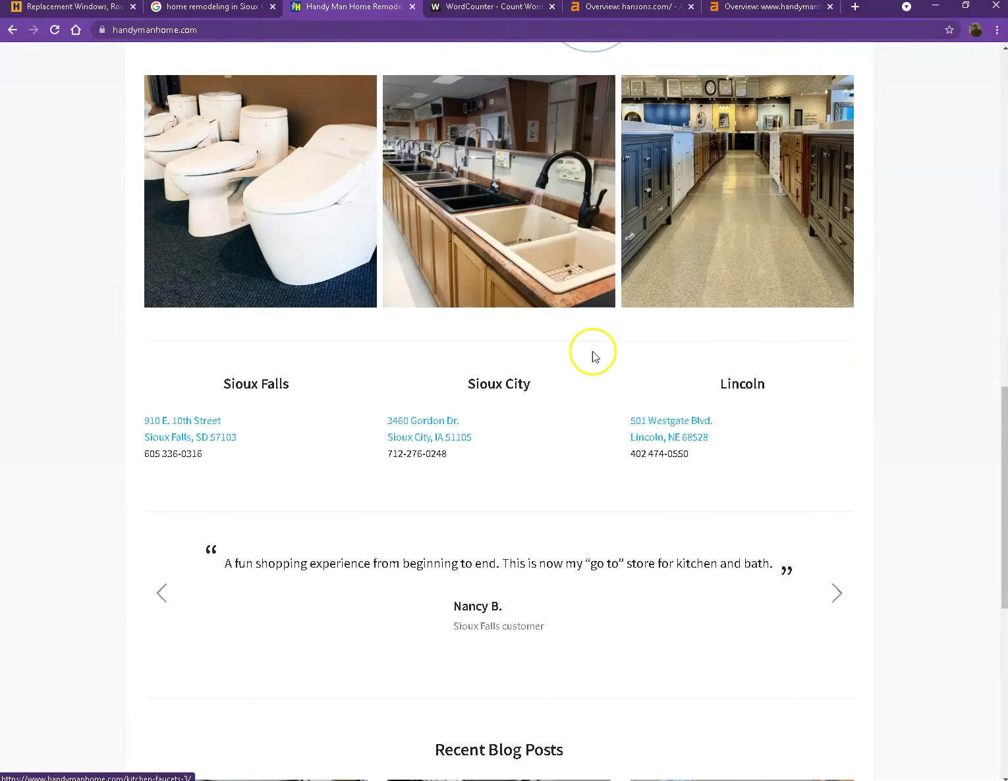
pyautogui.scroll(-3, 593, 357)
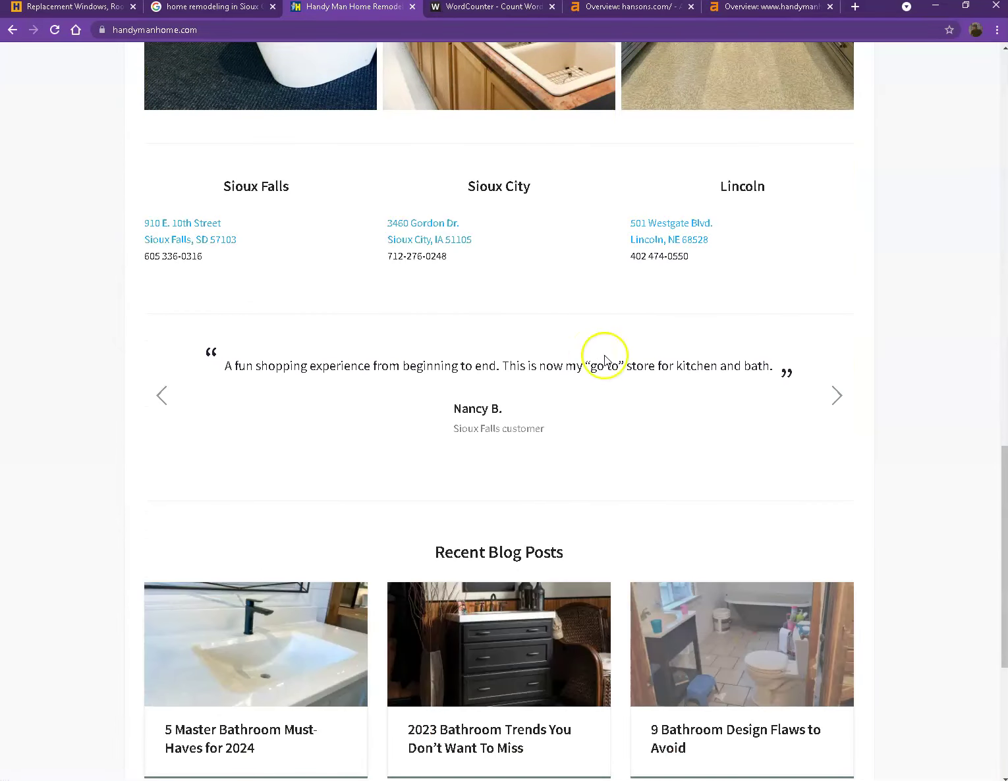
pyautogui.scroll(-5, 602, 353)
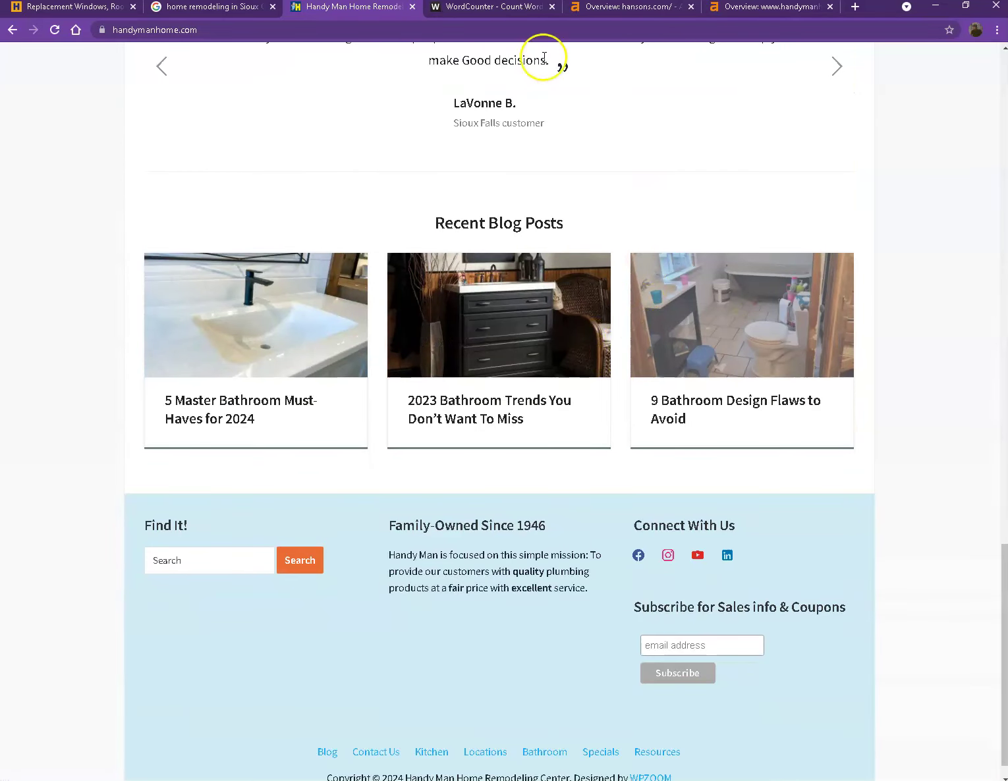
pyautogui.click(611, 8)
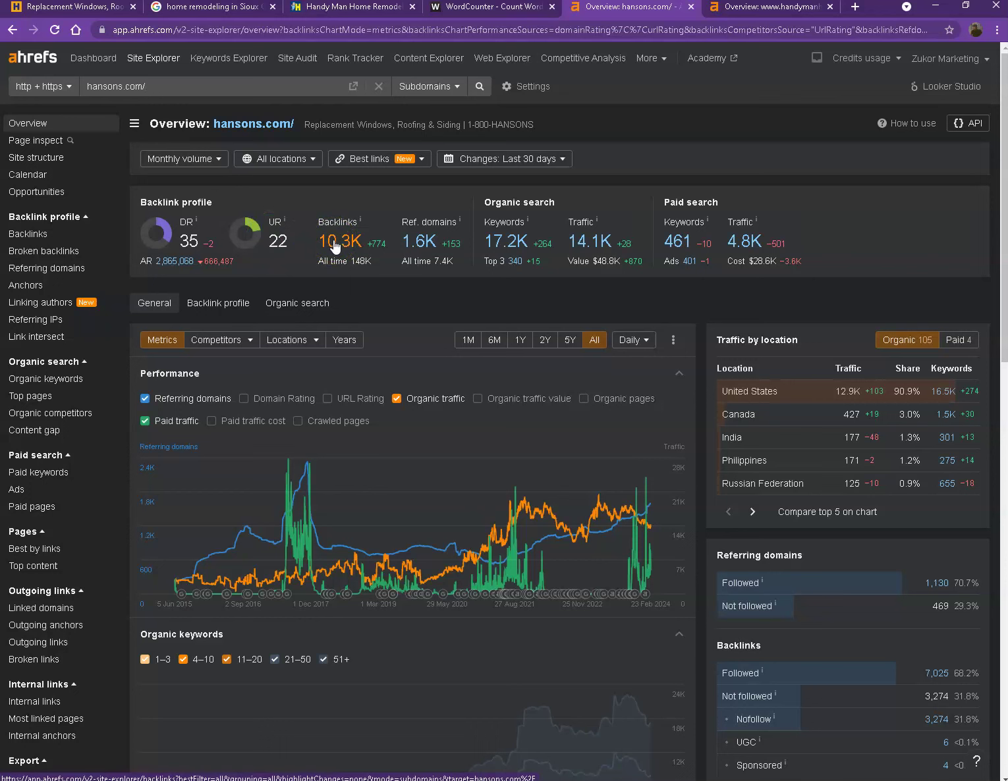
# - Compare DR, backlinks, referring domains and traffic between the hansons.com and handymanhome.com overviews, ending on hansons.com
pyautogui.moveTo(364, 232)
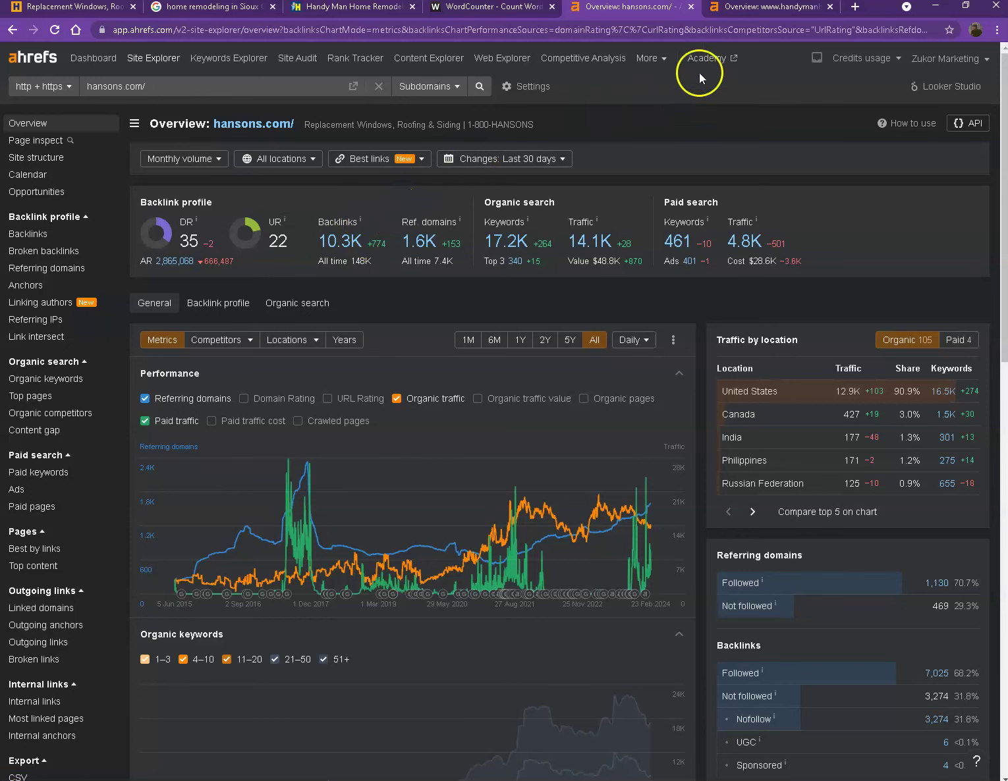
pyautogui.click(744, 8)
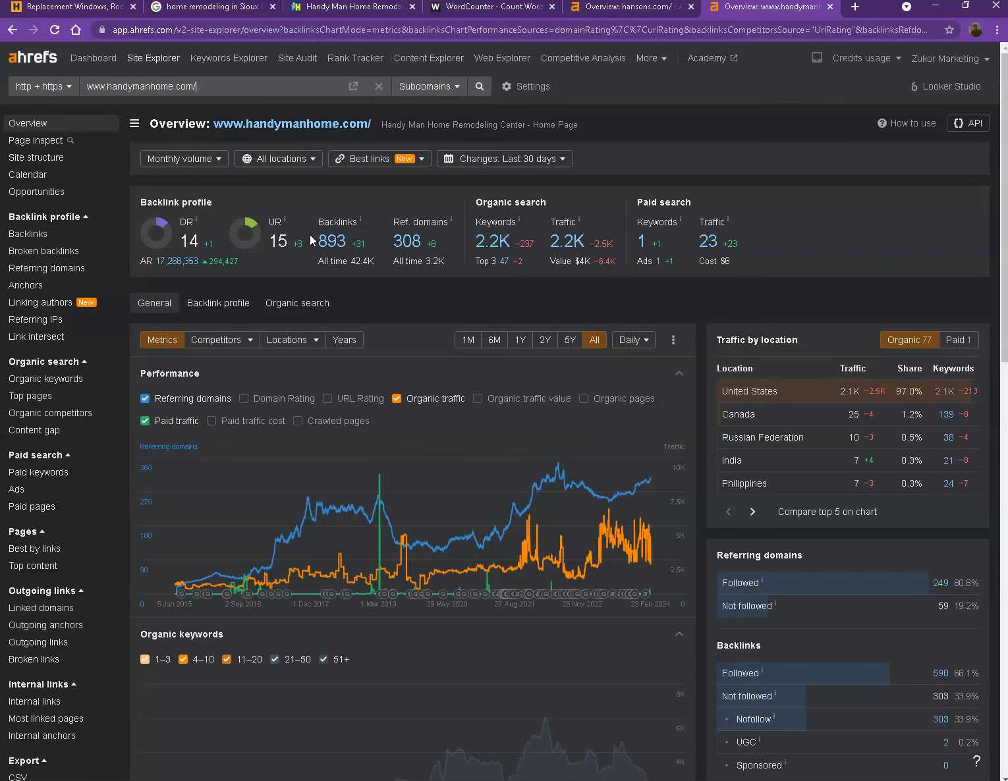
pyautogui.click(645, 8)
pyautogui.click(732, 10)
pyautogui.click(628, 13)
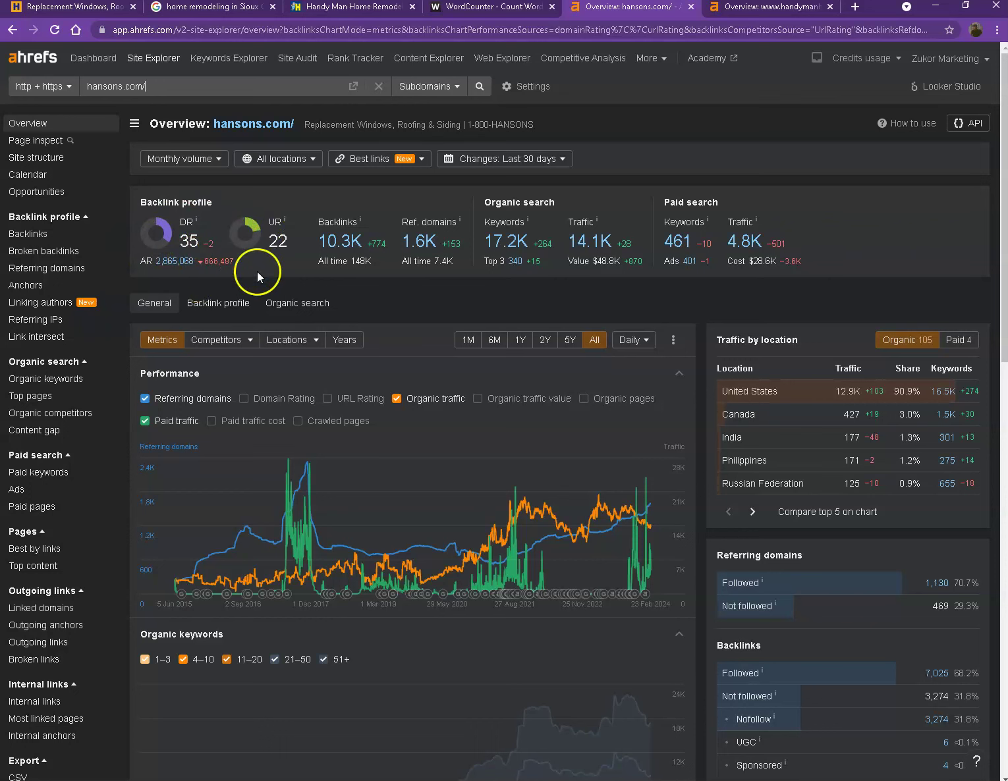
pyautogui.click(760, 8)
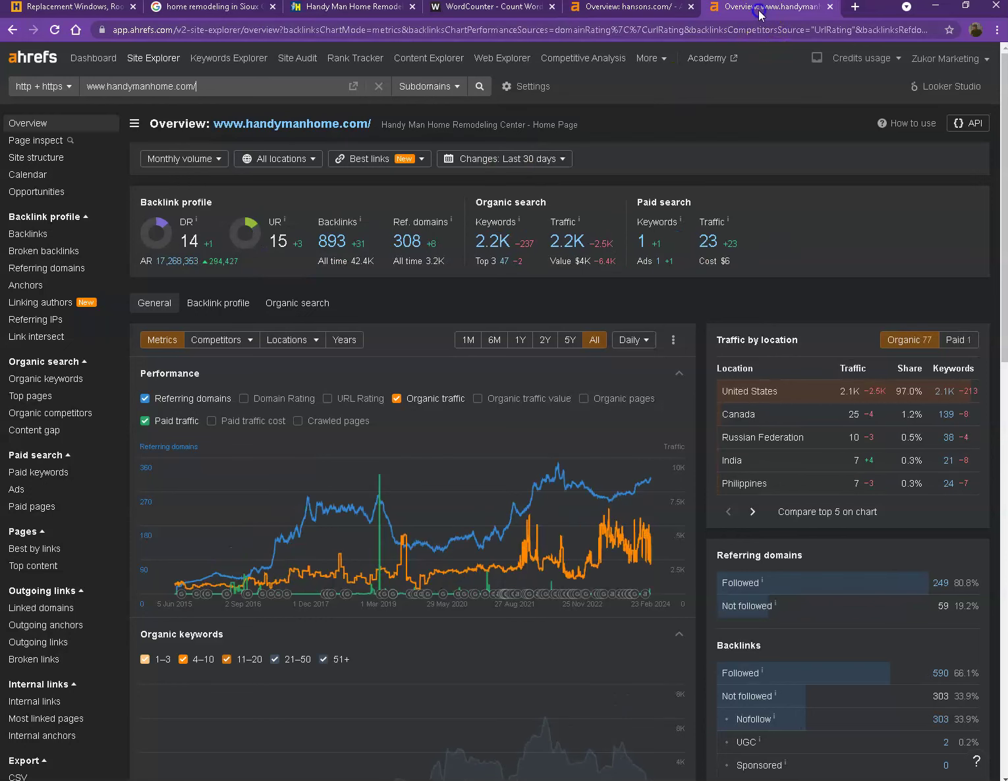
pyautogui.click(658, 14)
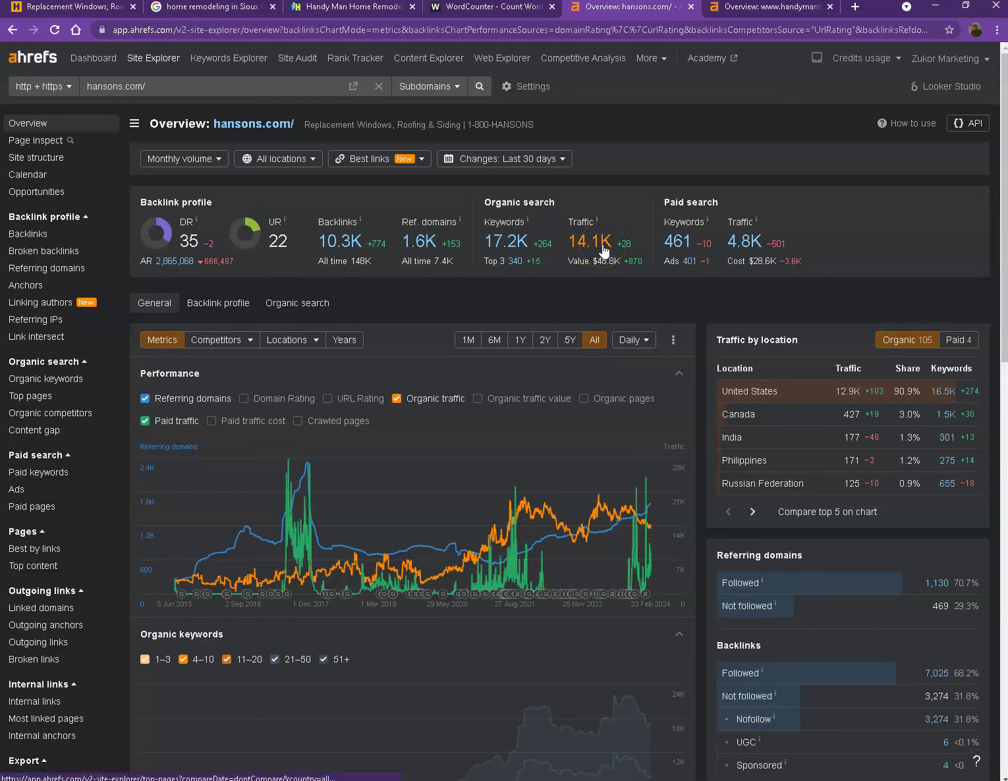
# - Open hansons.com's Referring domains and Organic keywords reports in new tabs, then scroll the 1,599 referring domains
pyautogui.rightClick(421, 245)
pyautogui.click(446, 252)
pyautogui.rightClick(496, 245)
pyautogui.click(523, 257)
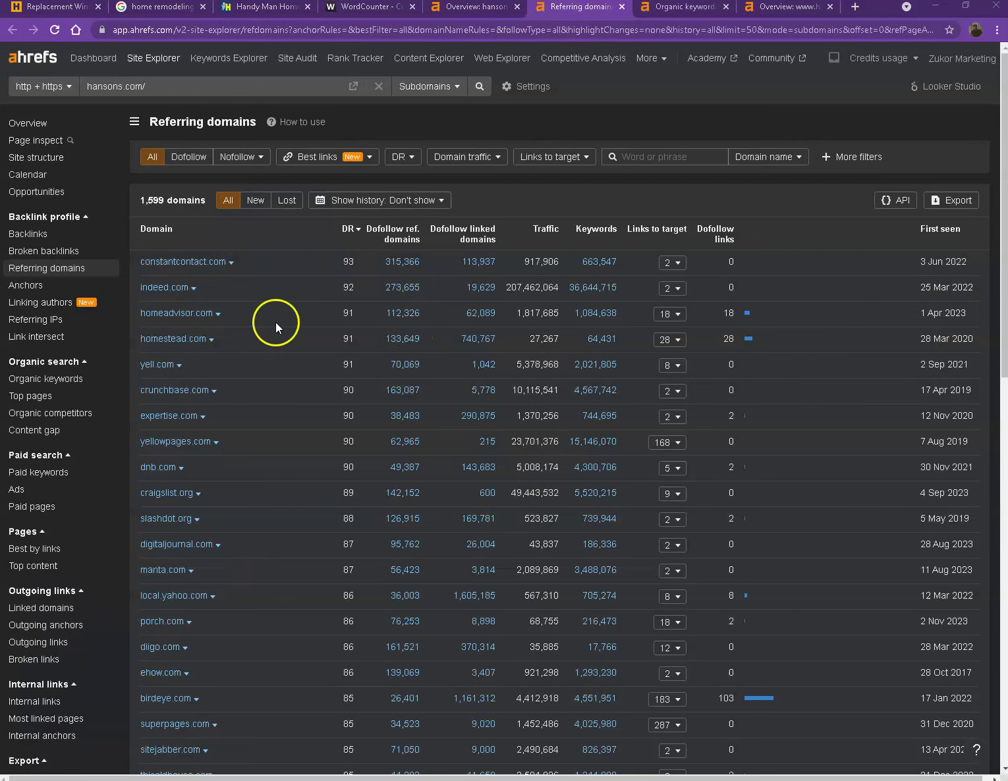
pyautogui.scroll(-10, 295, 337)
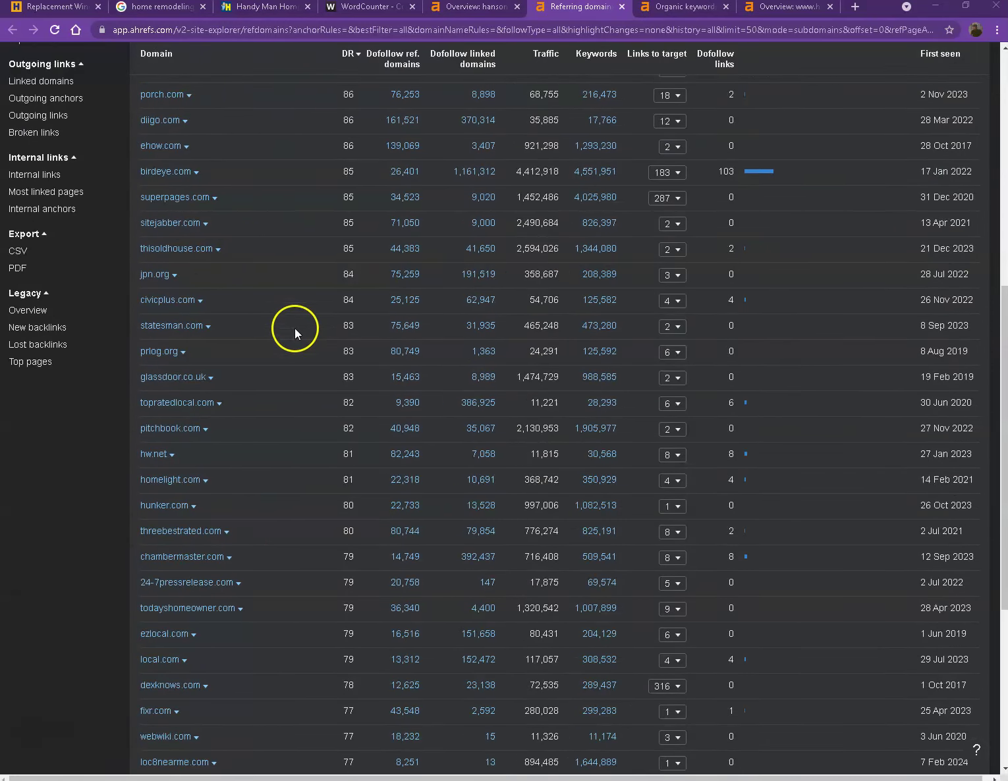
pyautogui.scroll(-1, 297, 330)
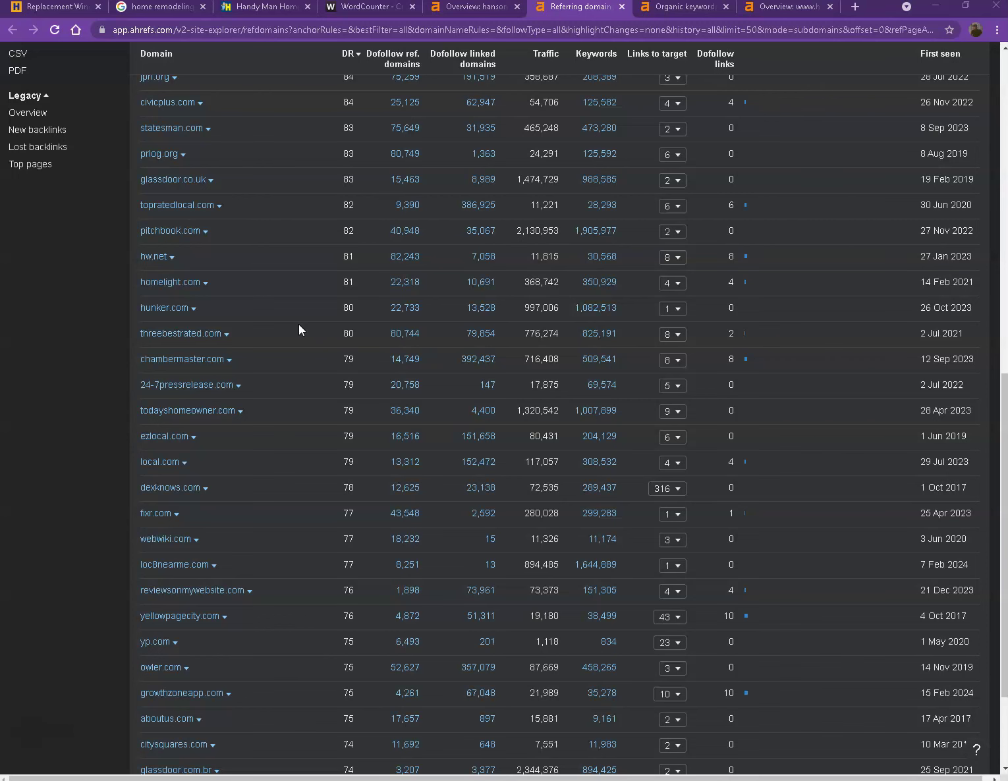
# - Scroll hansons.com's 16,516 organic keywords down to the pagination and back to 'hansons windows' at the top
pyautogui.click(672, 9)
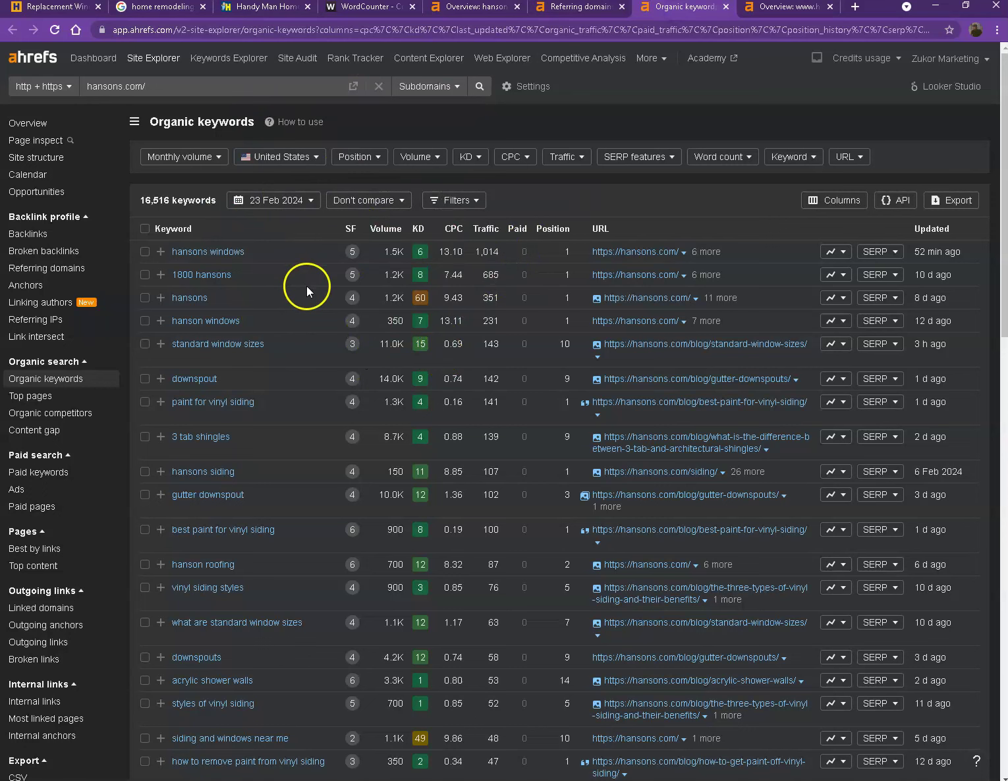
pyautogui.scroll(-10, 305, 338)
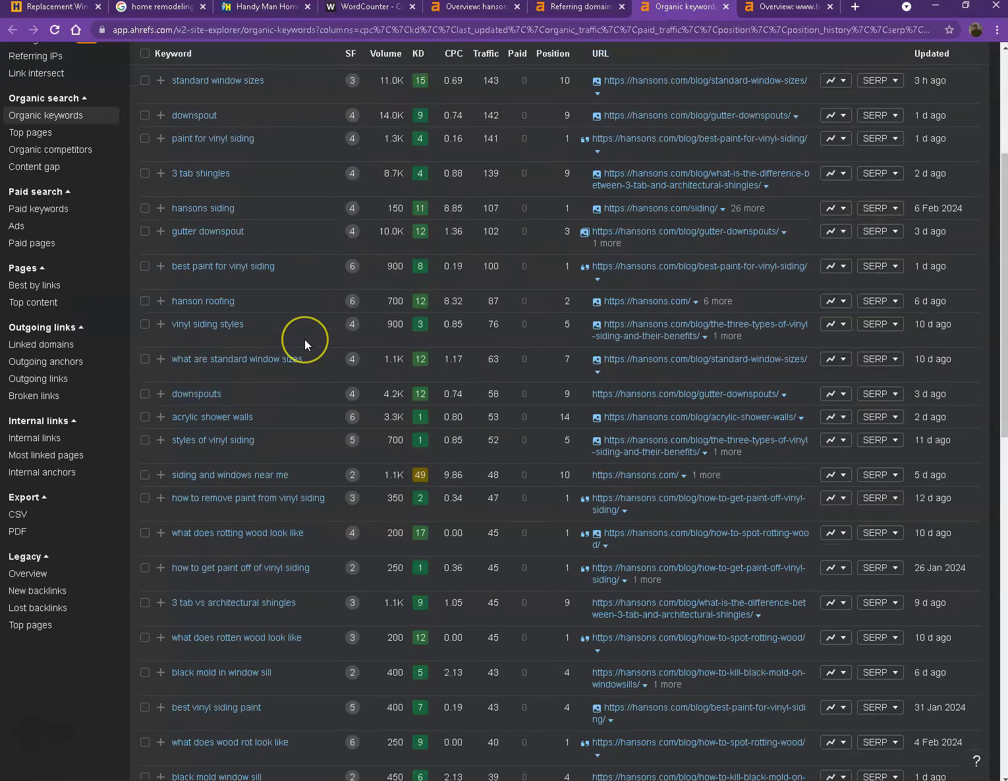
pyautogui.scroll(-3, 305, 340)
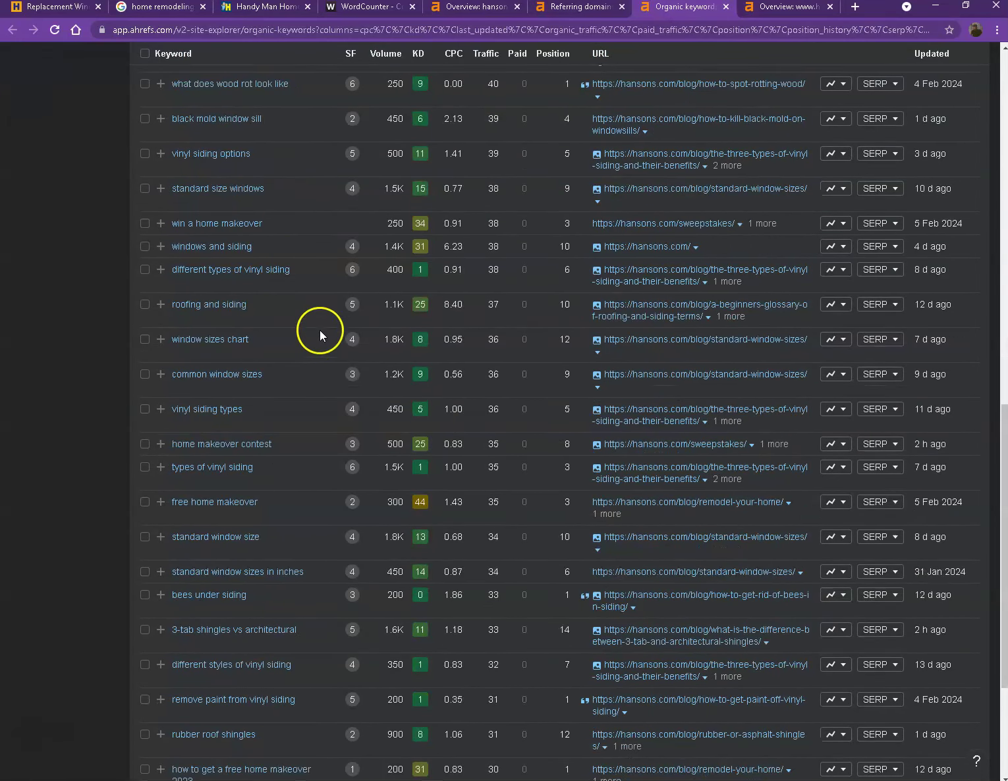
pyautogui.scroll(-3, 324, 325)
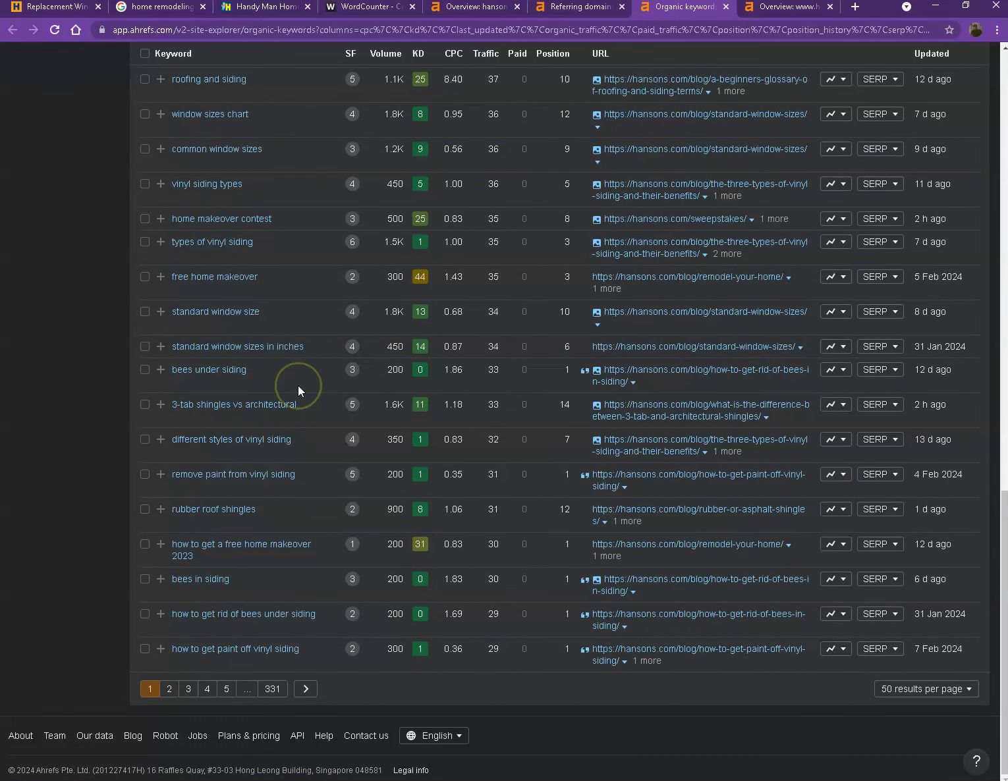
pyautogui.scroll(8, 299, 384)
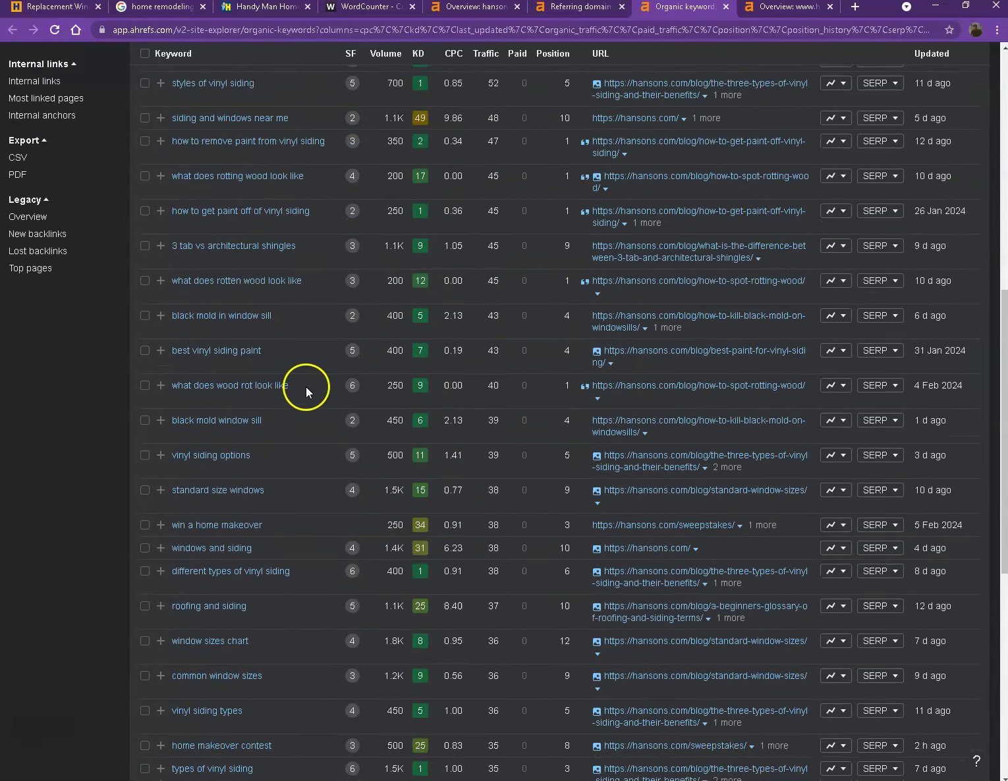
pyautogui.scroll(6, 306, 386)
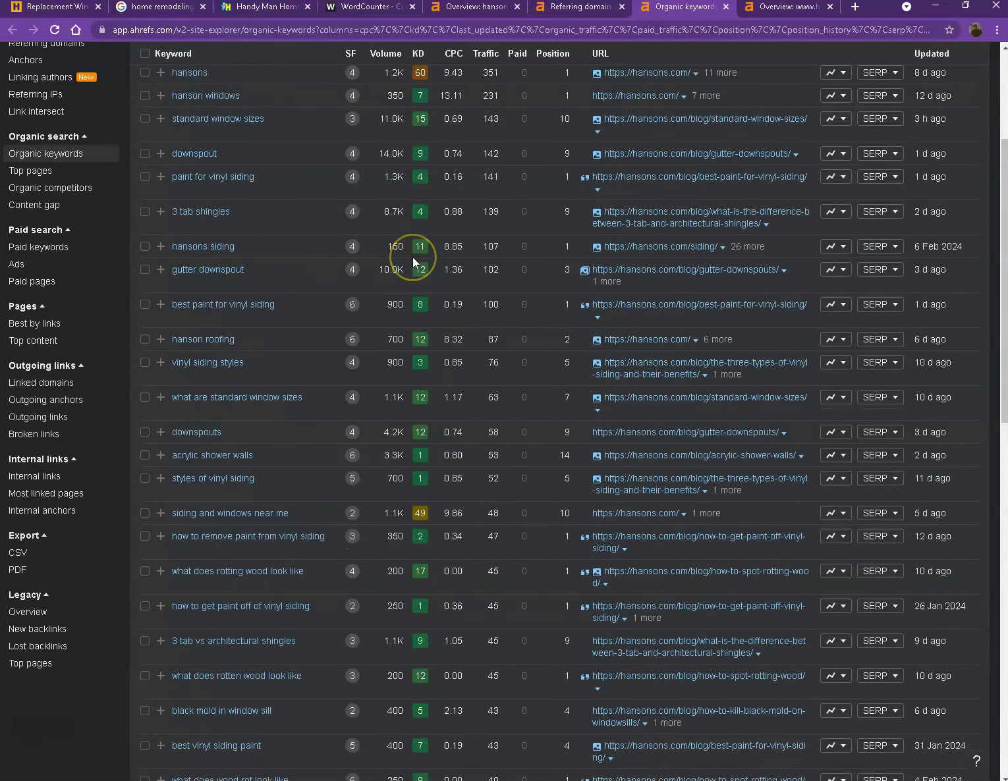
pyautogui.scroll(4, 413, 261)
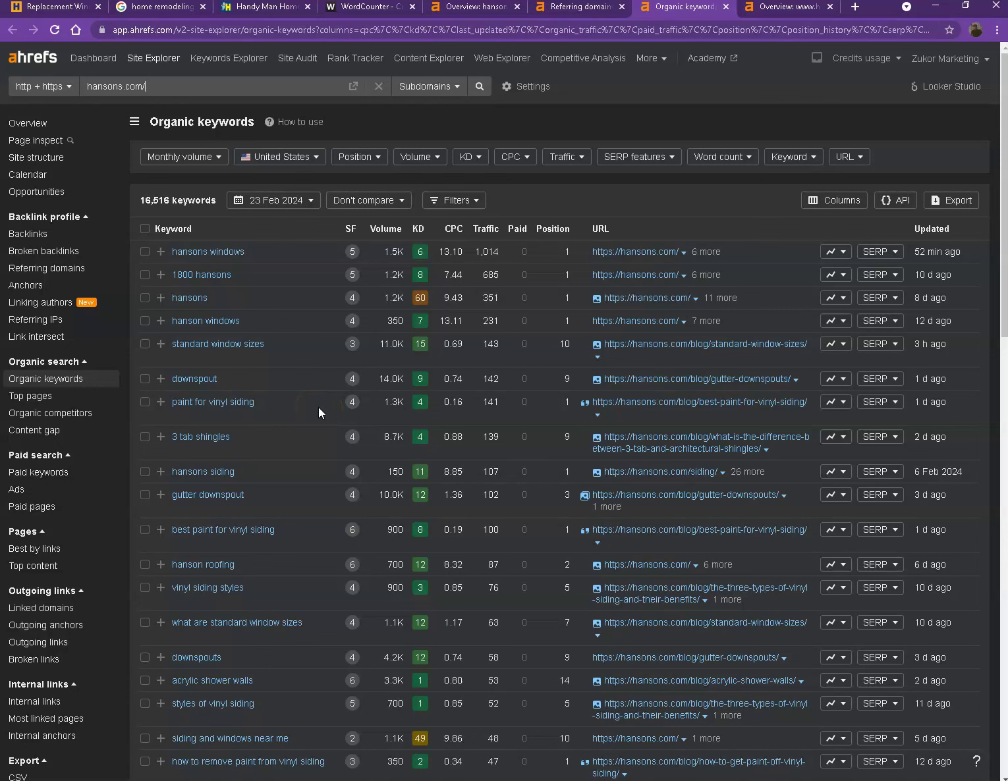
# - Save the installers house photo from the hansons.com homepage, then scroll up to the customer reviews
pyautogui.click(55, 8)
pyautogui.scroll(-1, 389, 459)
pyautogui.rightClick(243, 410)
pyautogui.click(285, 434)
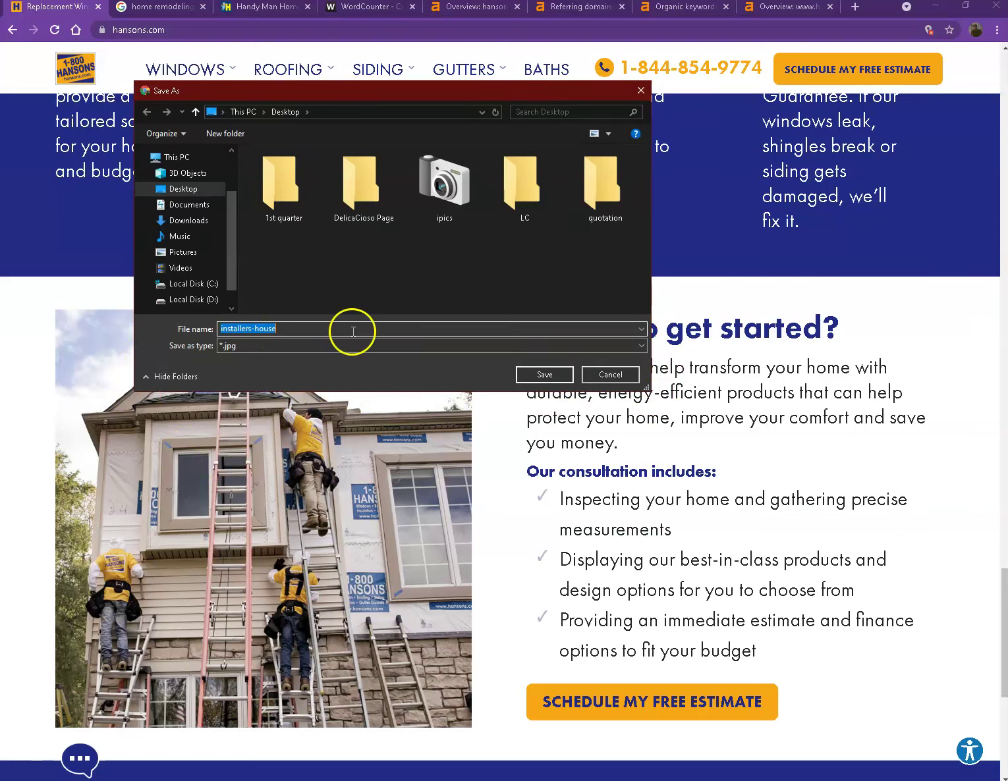
pyautogui.click(617, 374)
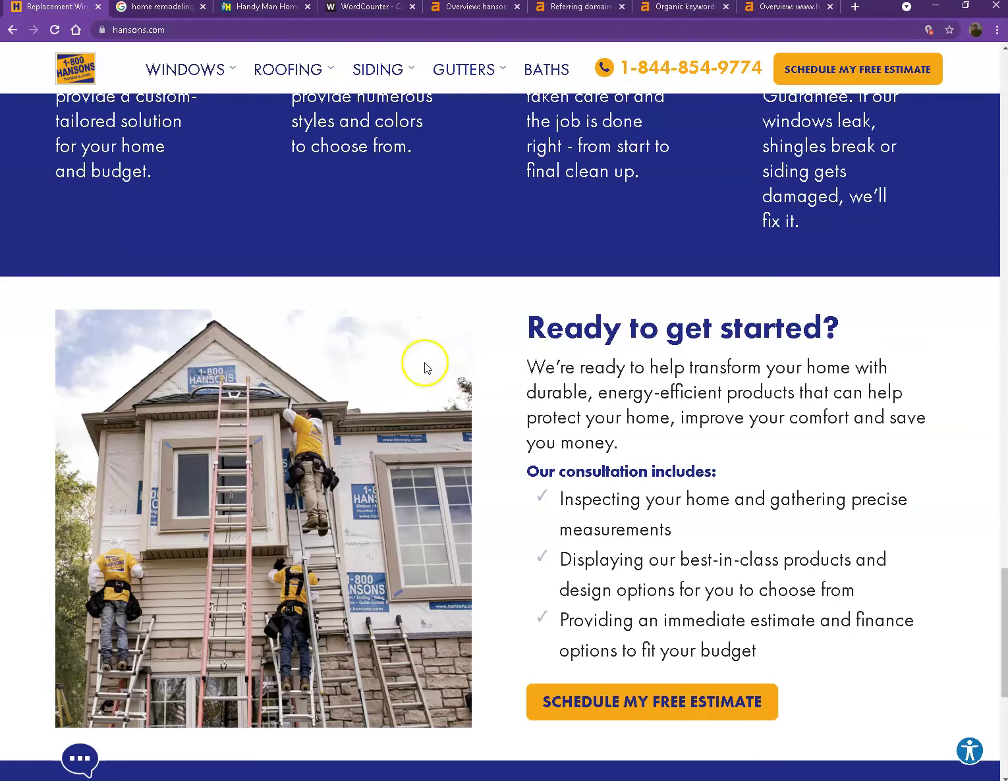
pyautogui.scroll(12, 452, 423)
pyautogui.scroll(8, 451, 424)
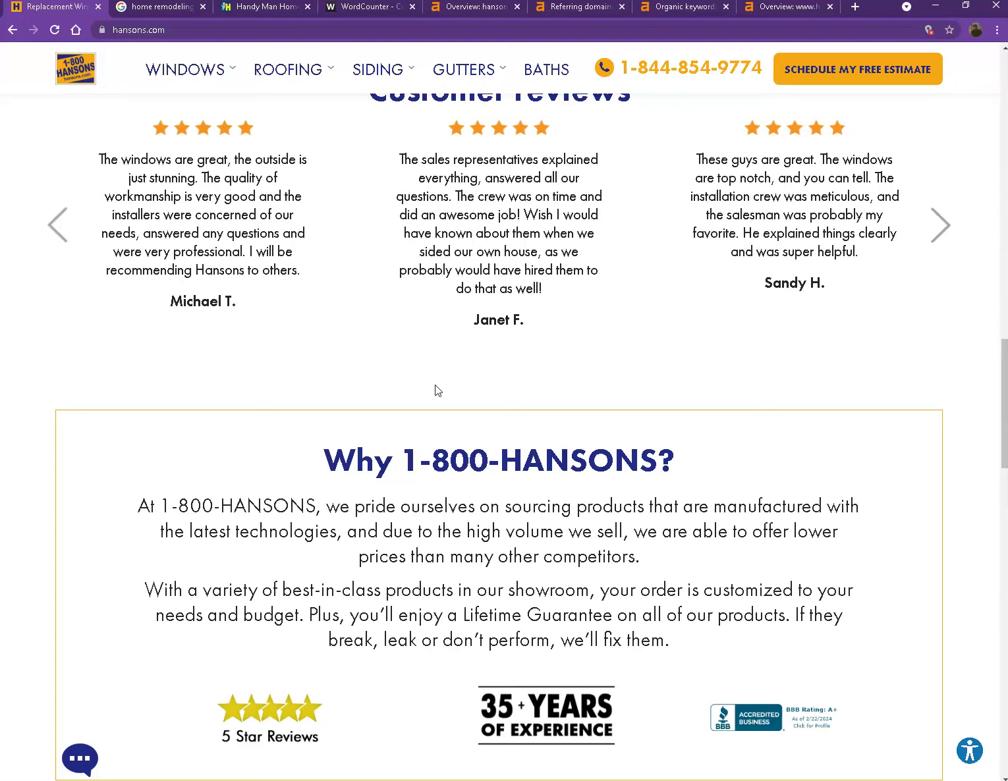
pyautogui.scroll(1, 381, 298)
pyautogui.scroll(2, 382, 299)
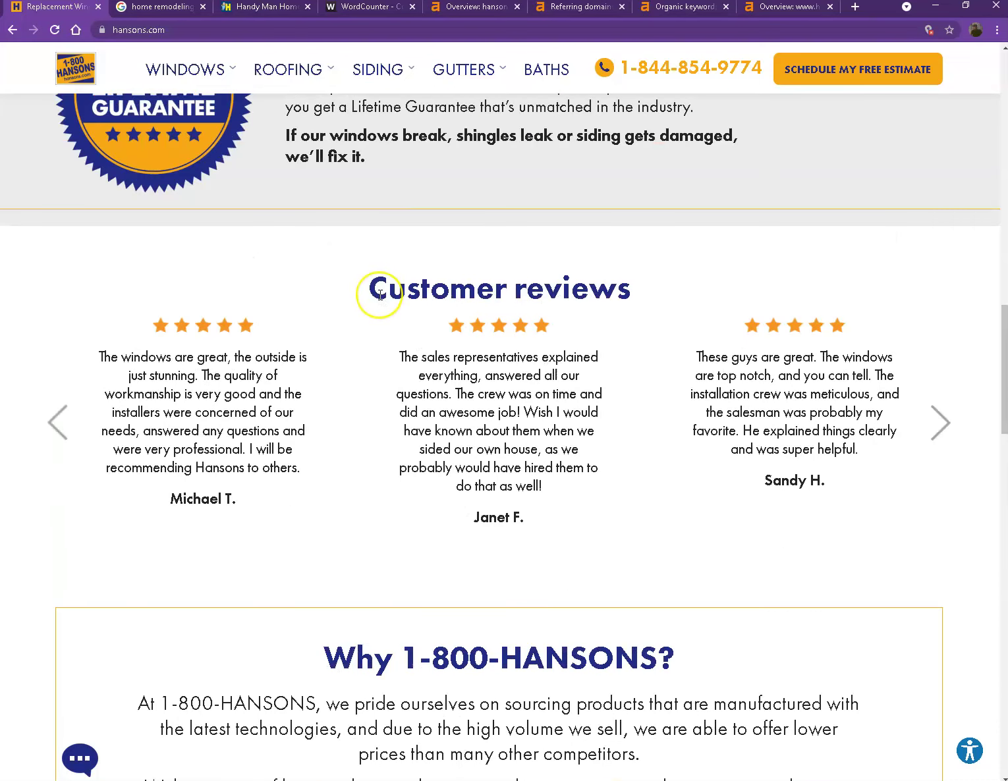
pyautogui.click(172, 7)
pyautogui.scroll(5, 254, 263)
pyautogui.scroll(2, 257, 273)
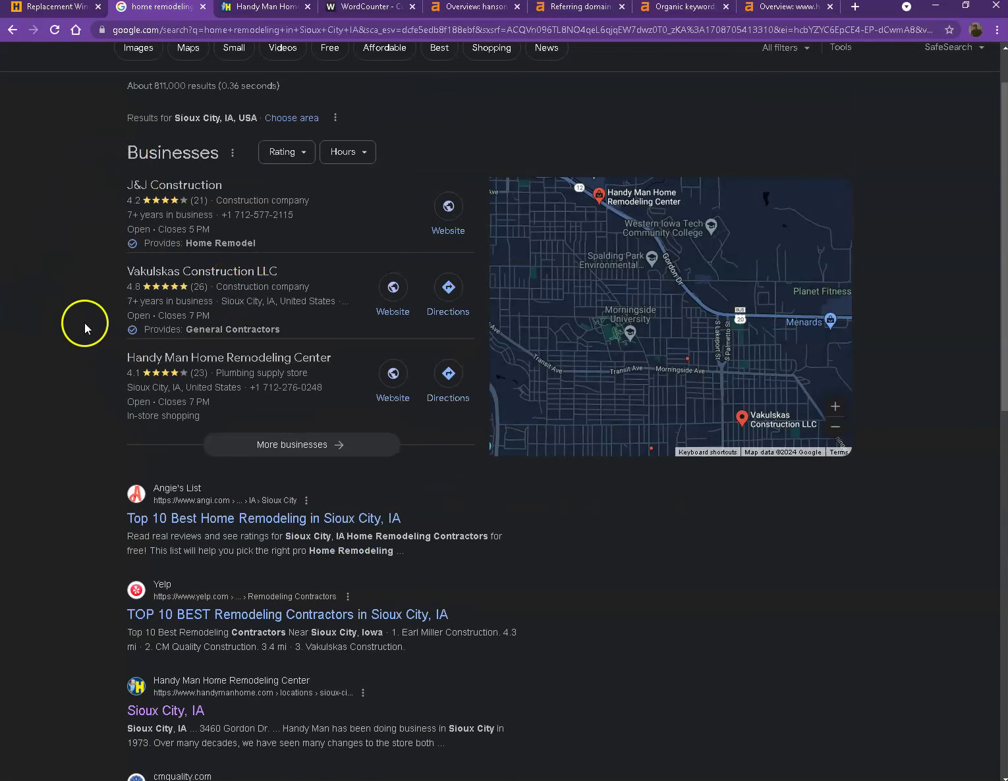
pyautogui.click(70, 8)
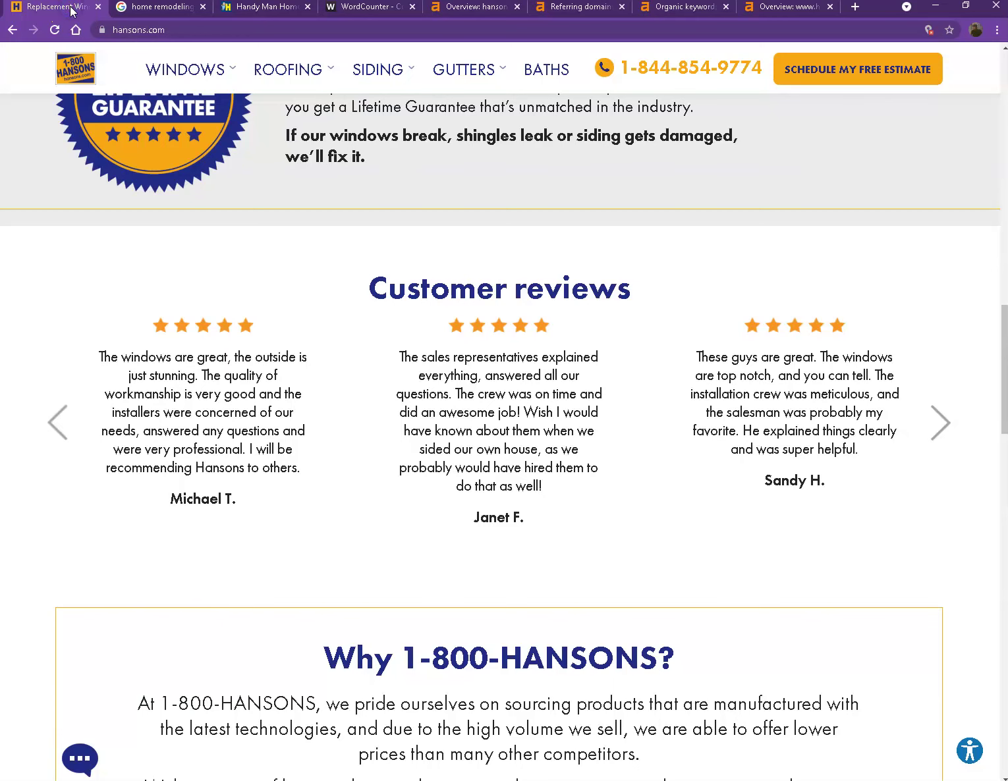